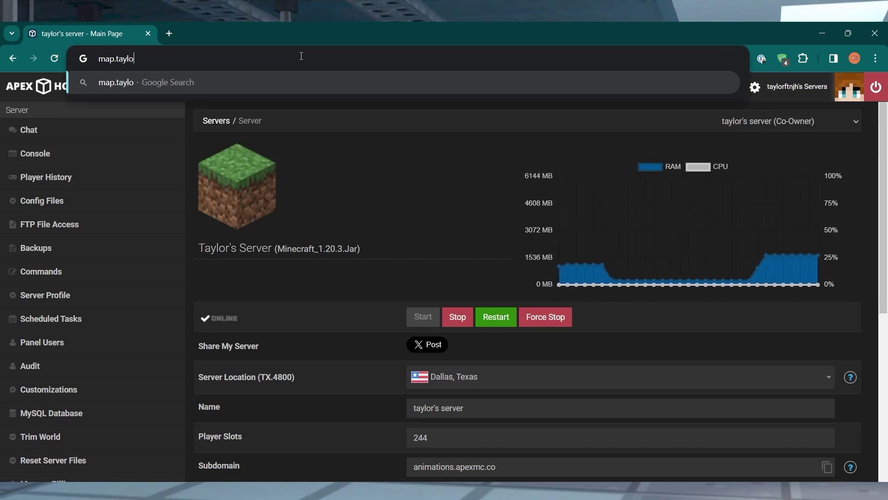
Open map.taylorftnjh.online and examine the live map's terrain around the player and the Spawn marker.
{"action": "type", "text": "online"}
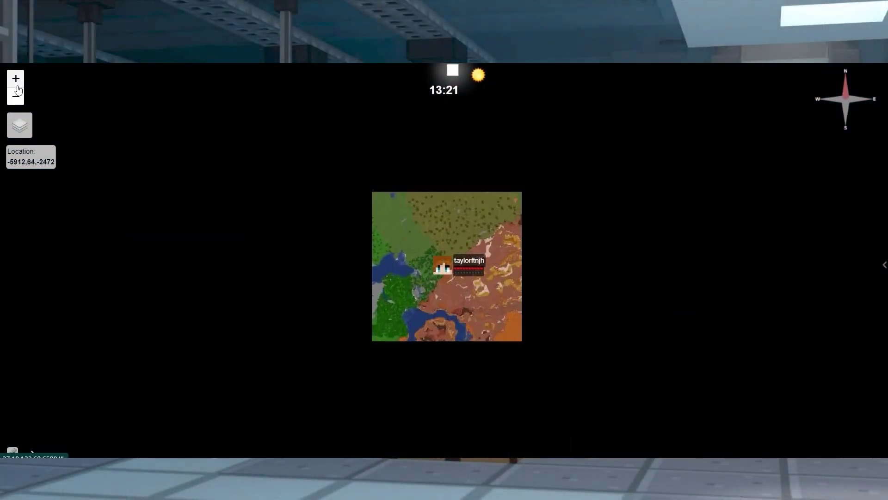
{"action": "left_click", "coordinate": [16, 83]}
{"action": "left_click", "coordinate": [16, 84]}
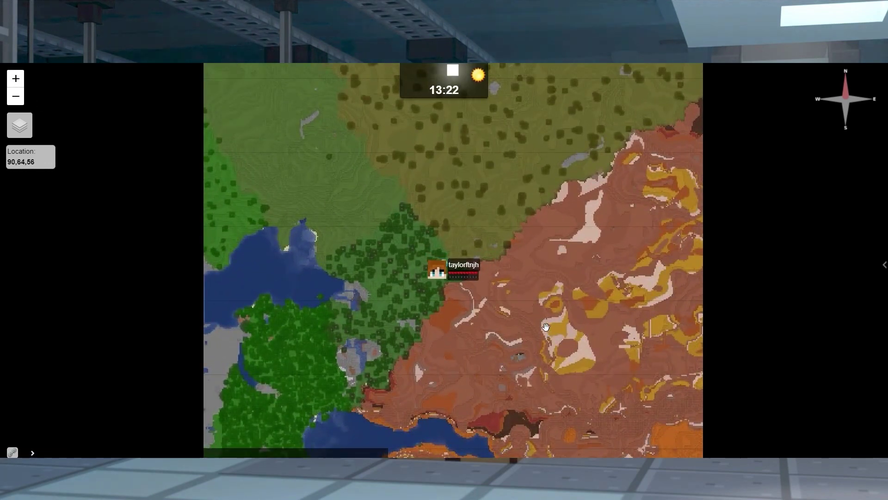
{"action": "mouse_move", "coordinate": [512, 334]}
{"action": "left_mouse_down"}
{"action": "mouse_move", "coordinate": [482, 318]}
{"action": "mouse_move", "coordinate": [551, 280]}
{"action": "mouse_move", "coordinate": [565, 248]}
{"action": "left_mouse_up"}
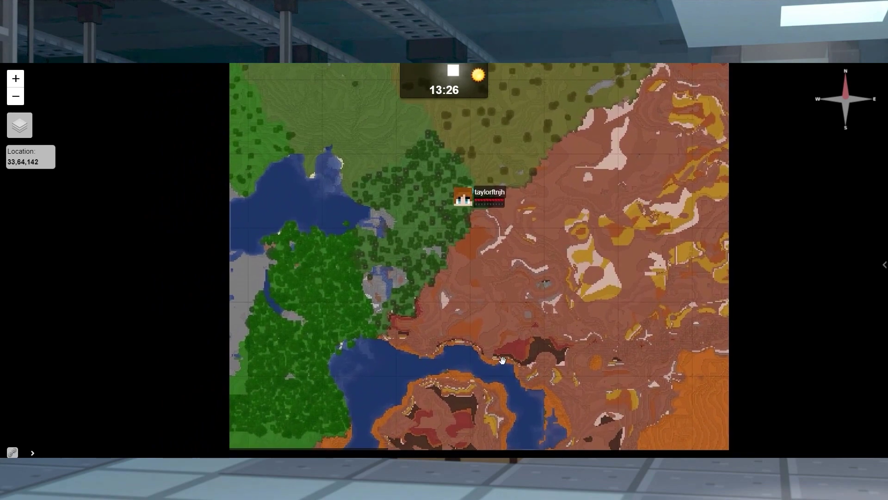
{"action": "left_click", "coordinate": [15, 78]}
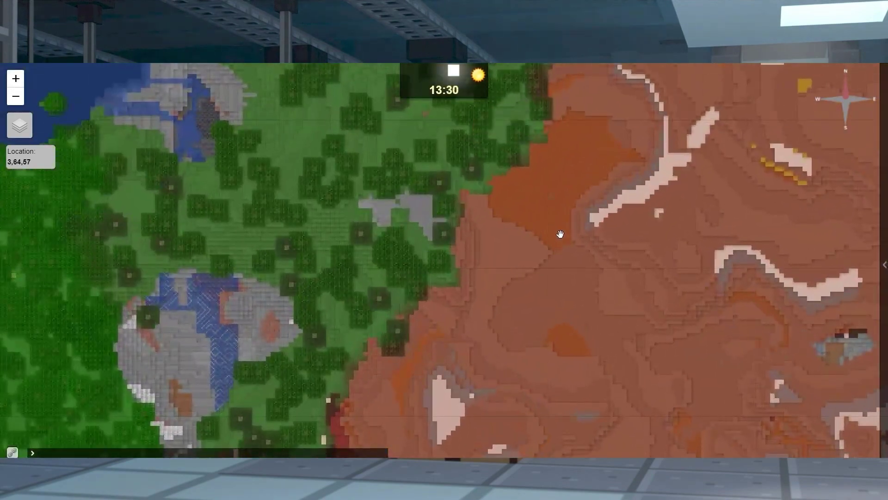
{"action": "mouse_move", "coordinate": [559, 234]}
{"action": "left_mouse_down"}
{"action": "mouse_move", "coordinate": [507, 376]}
{"action": "mouse_move", "coordinate": [495, 474]}
{"action": "left_mouse_up"}
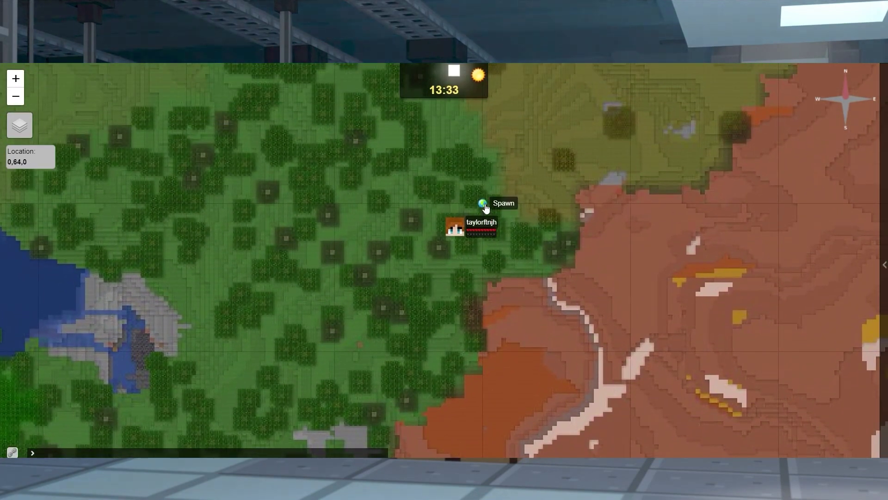
{"action": "mouse_move", "coordinate": [632, 247]}
{"action": "left_mouse_down"}
{"action": "mouse_move", "coordinate": [581, 243]}
{"action": "mouse_move", "coordinate": [493, 279]}
{"action": "mouse_move", "coordinate": [509, 327]}
{"action": "mouse_move", "coordinate": [577, 356]}
{"action": "left_mouse_up"}
{"action": "mouse_move", "coordinate": [371, 247]}
{"action": "left_mouse_down"}
{"action": "mouse_move", "coordinate": [546, 286]}
{"action": "mouse_move", "coordinate": [556, 299]}
{"action": "left_mouse_up"}
{"action": "mouse_move", "coordinate": [431, 259]}
{"action": "left_mouse_down"}
{"action": "mouse_move", "coordinate": [521, 345]}
{"action": "mouse_move", "coordinate": [597, 384]}
{"action": "mouse_move", "coordinate": [717, 413]}
{"action": "mouse_move", "coordinate": [504, 347]}
{"action": "mouse_move", "coordinate": [389, 294]}
{"action": "mouse_move", "coordinate": [315, 153]}
{"action": "left_mouse_up"}
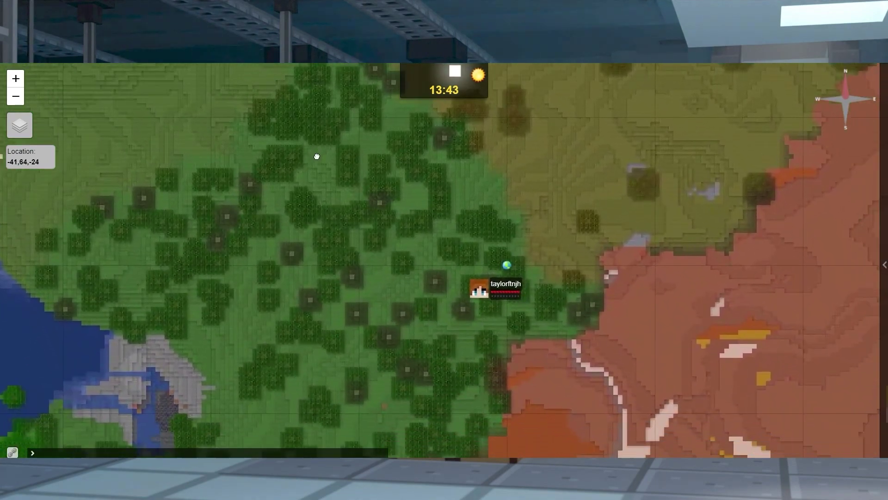
{"action": "left_click", "coordinate": [17, 99]}
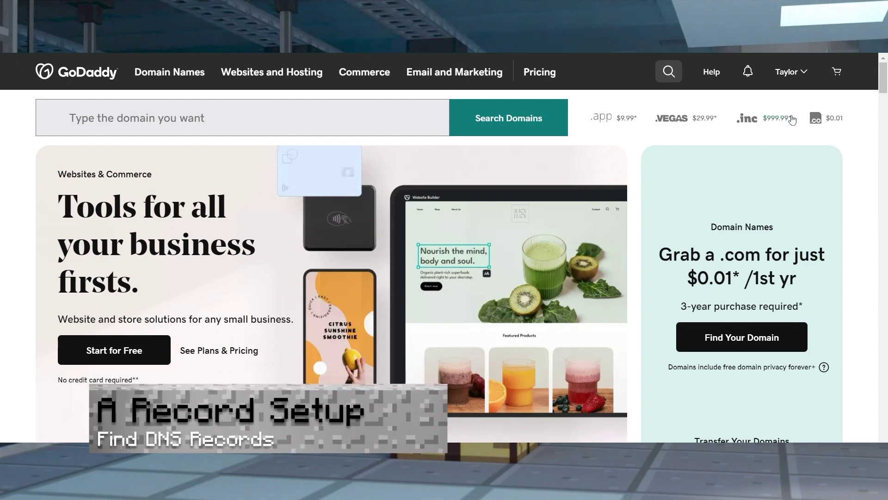
Open the DNS records page of the domain taylorftnjh.online in the GoDaddy account.
{"action": "left_click", "coordinate": [803, 77]}
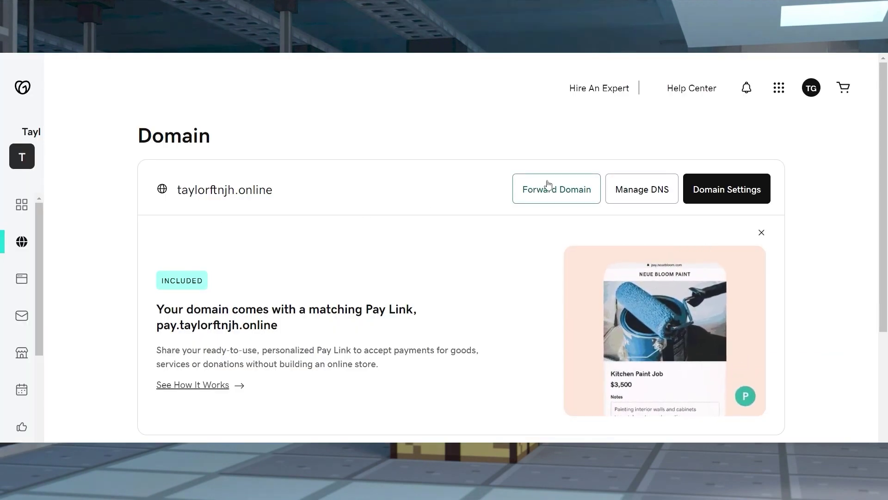
{"action": "mouse_move", "coordinate": [16, 193]}
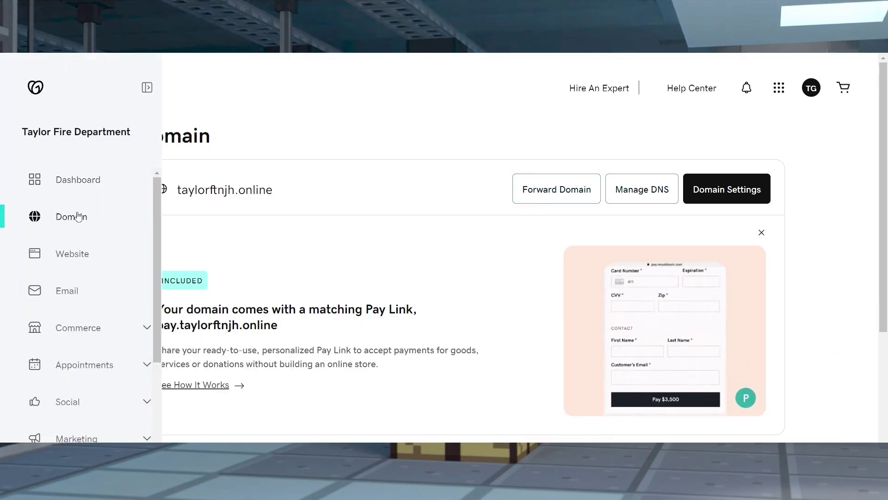
{"action": "left_click", "coordinate": [642, 189]}
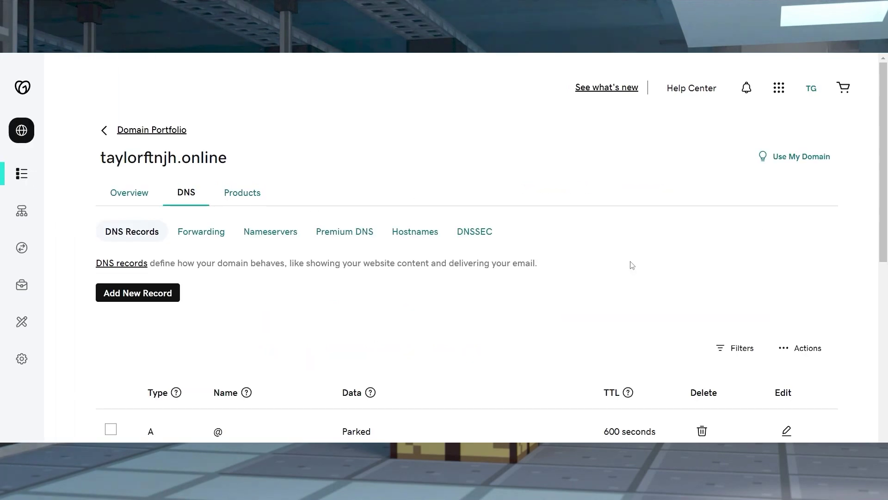
Add and save an A record named map whose value is 37.10.122.60, without the port.
{"action": "left_click", "coordinate": [155, 293]}
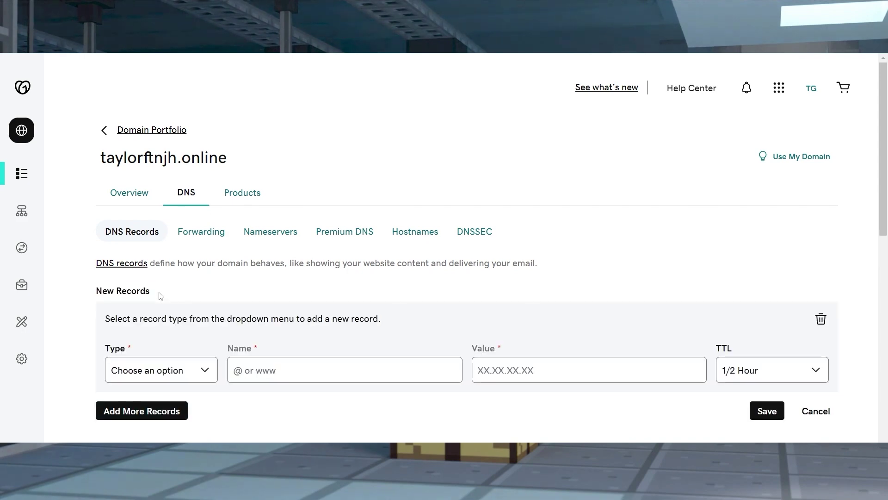
{"action": "left_click", "coordinate": [162, 369]}
{"action": "left_click", "coordinate": [130, 249]}
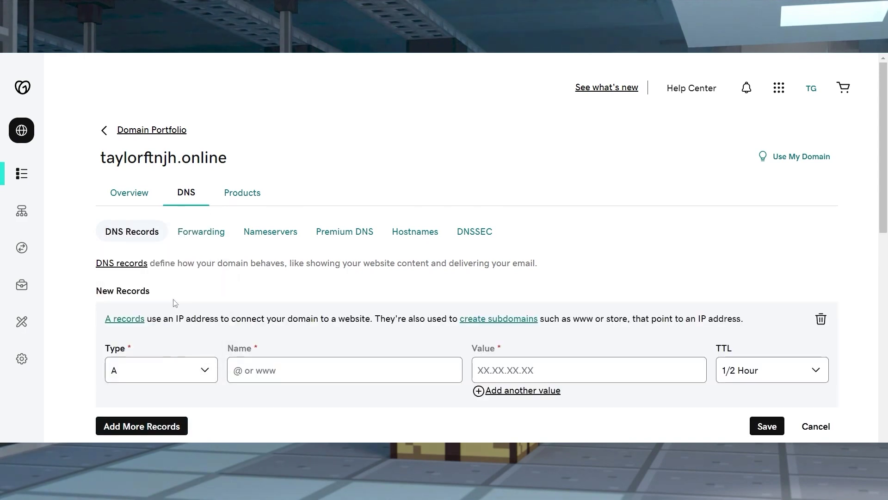
{"action": "left_click", "coordinate": [264, 374]}
{"action": "type", "text": "map"}
{"action": "type", "text": "37.10.122.60:25714"}
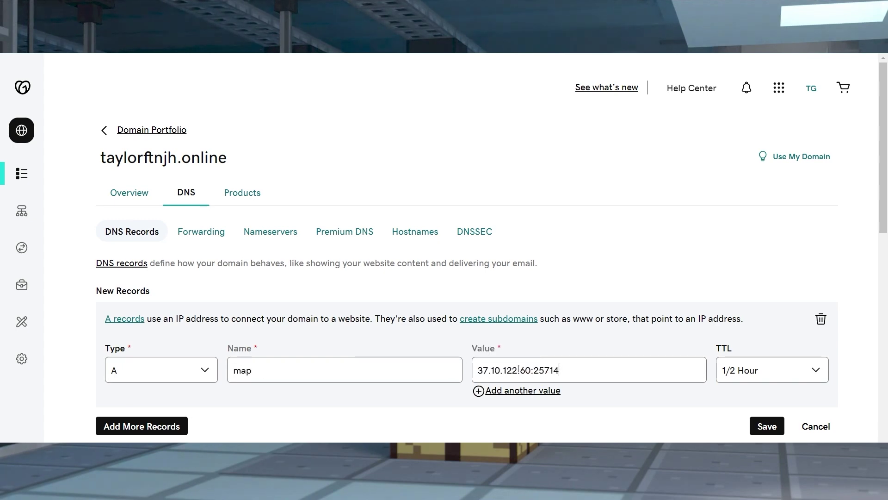
{"action": "key", "text": "BackSpace"}
{"action": "key", "text": "BackSpace"}
{"action": "key", "text": "BackSpace"}
{"action": "left_click", "coordinate": [757, 426]}
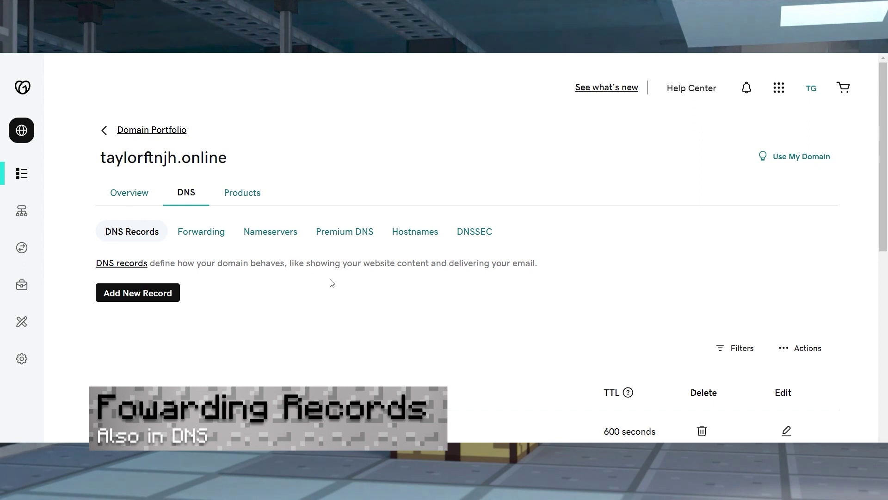
{"action": "left_click", "coordinate": [196, 239]}
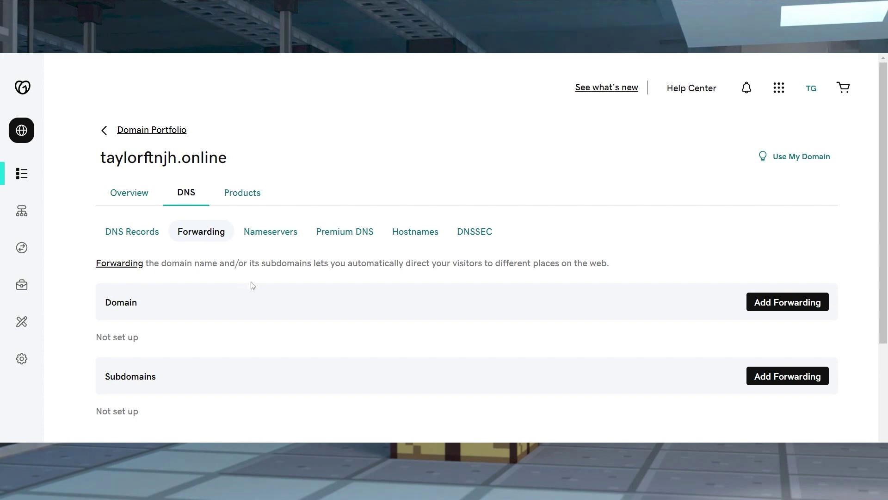
{"action": "left_click", "coordinate": [790, 380]}
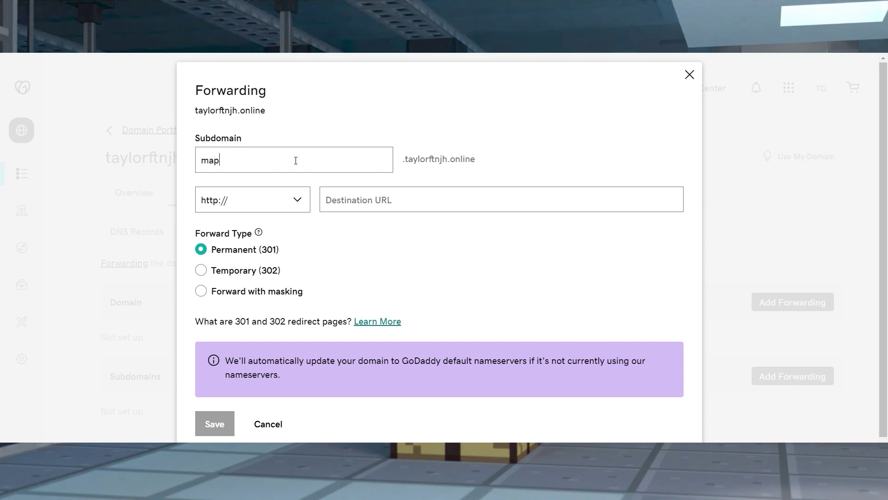
{"action": "left_click", "coordinate": [417, 194]}
{"action": "type", "text": "37.10.122.60:25714"}
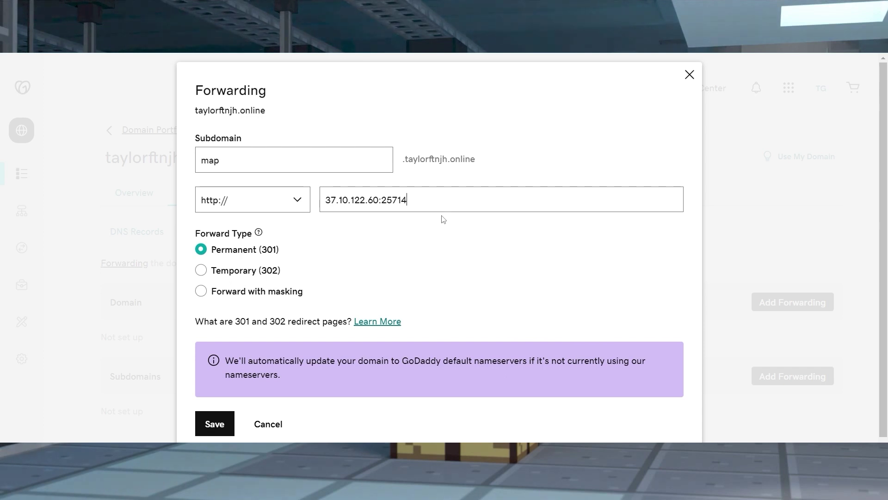
{"action": "left_click", "coordinate": [229, 292]}
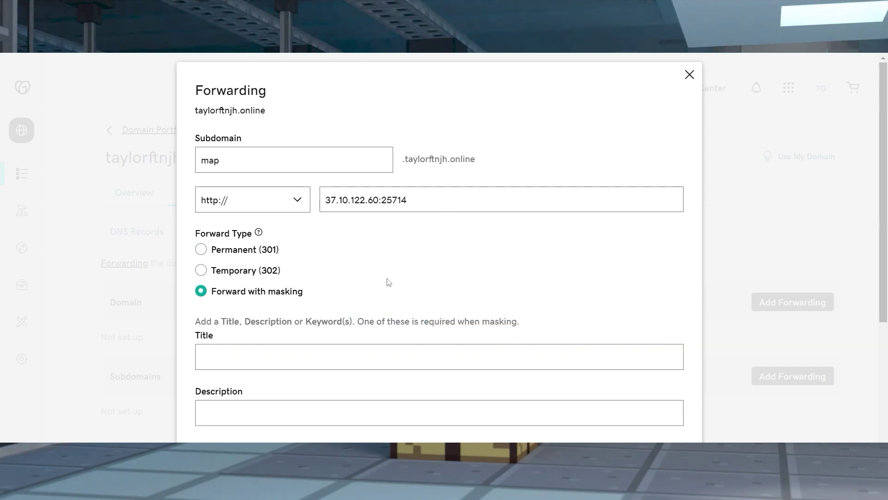
{"action": "left_click", "coordinate": [347, 352]}
{"action": "type", "text": "Dynamic Map"}
{"action": "scroll", "coordinate": [365, 314], "scroll_direction": "down", "scroll_amount": 4}
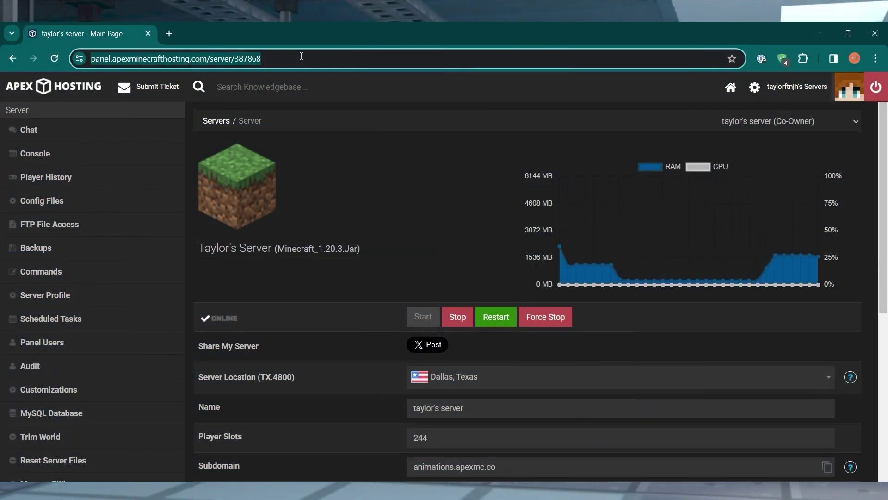
Load map.taylorftnjh.online in the browser tab that shows the Apex Hosting server panel.
{"action": "left_click", "coordinate": [301, 56]}
{"action": "type", "text": "map."}
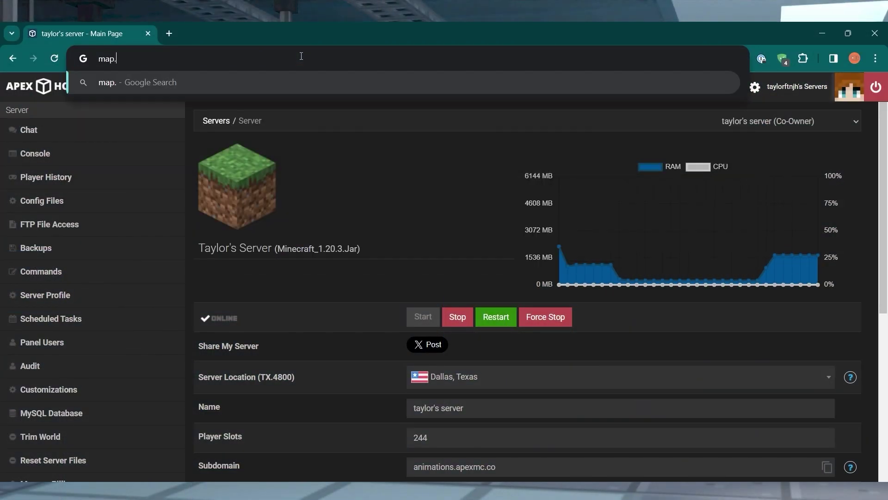
{"action": "type", "text": "taylorf"}
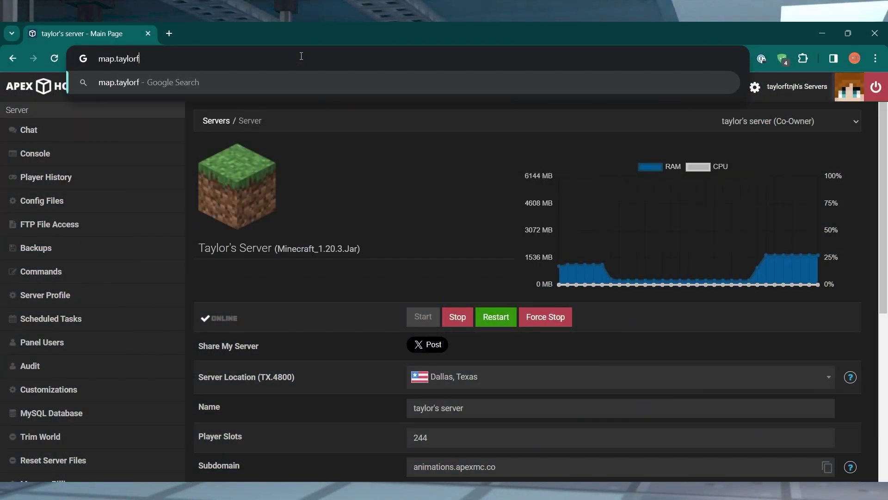
{"action": "type", "text": "tnjh.online"}
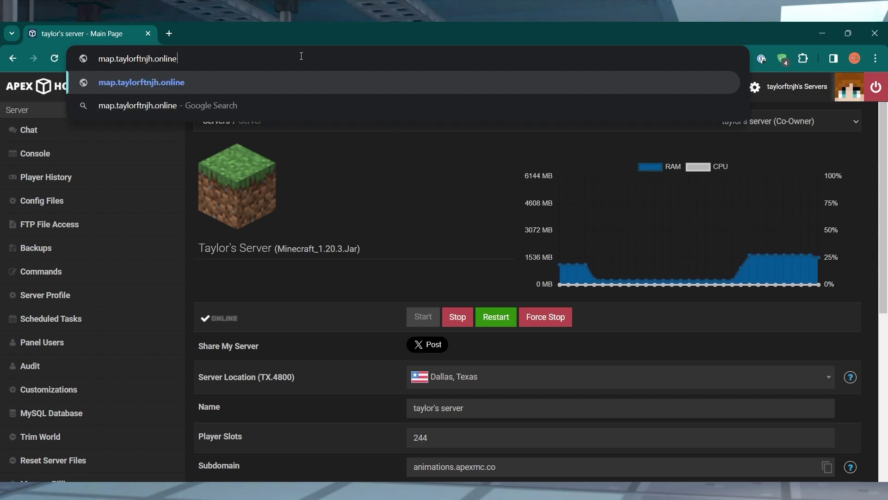
{"action": "key", "text": "Return"}
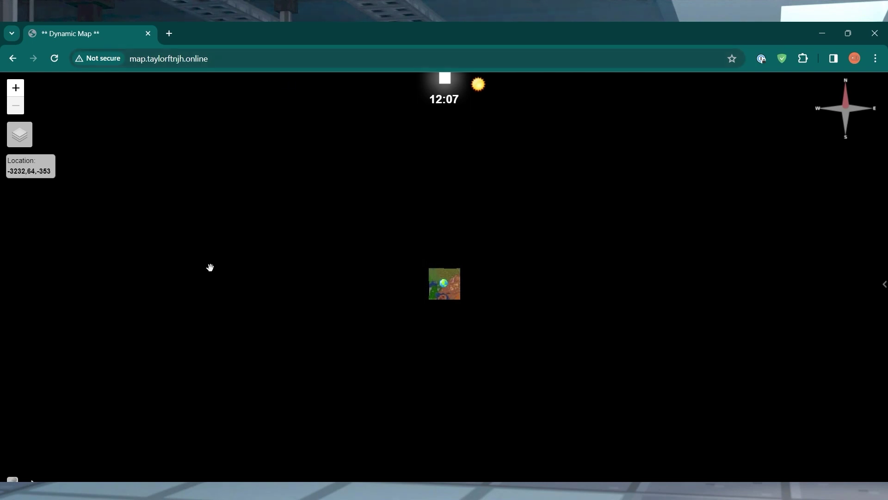
Examine the Dynamic Map around the spawn marker, from close-up terrain out to the wider rendered area.
{"action": "left_click", "coordinate": [19, 95]}
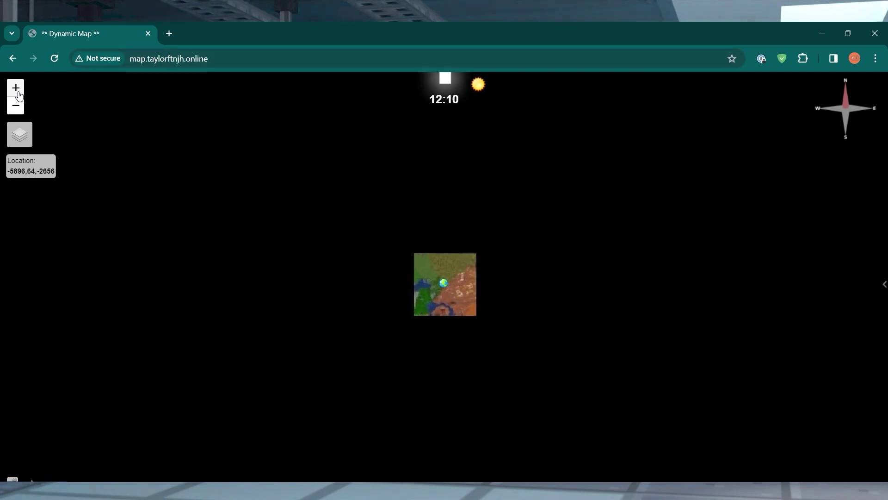
{"action": "left_click", "coordinate": [19, 95]}
{"action": "left_click", "coordinate": [19, 95]}
{"action": "left_click", "coordinate": [18, 95]}
{"action": "left_click", "coordinate": [19, 95]}
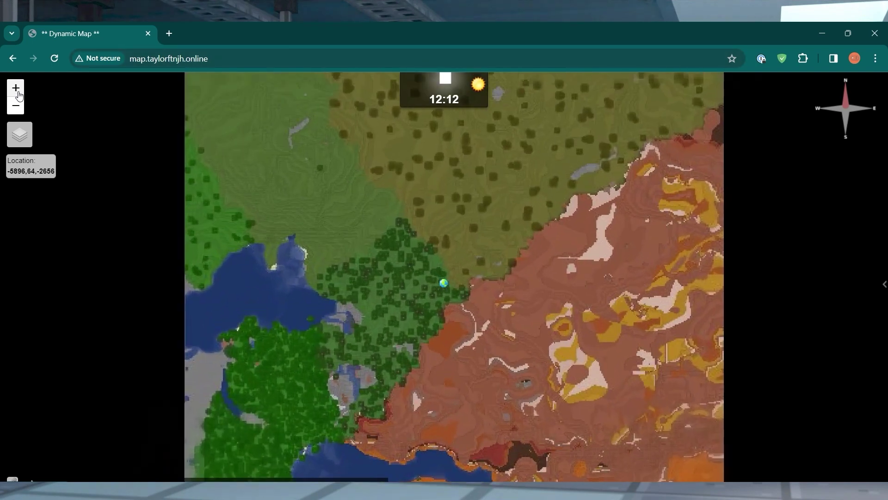
{"action": "left_click", "coordinate": [19, 94]}
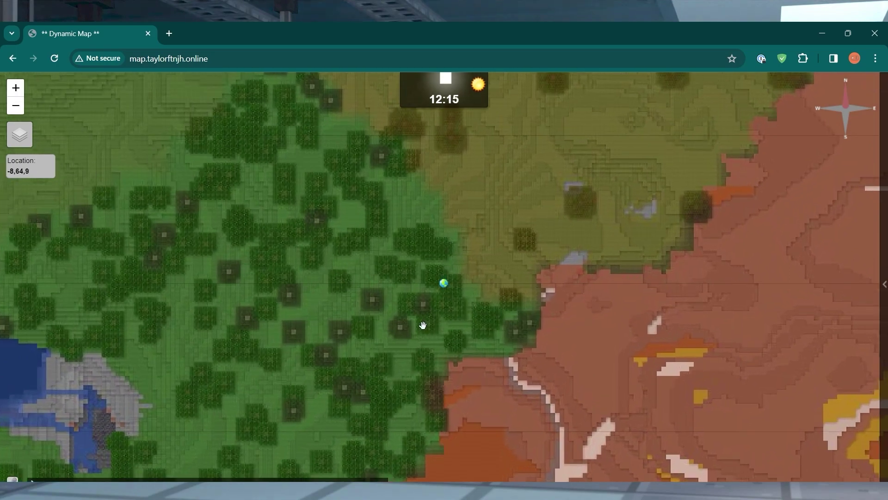
{"action": "mouse_move", "coordinate": [422, 324]}
{"action": "left_mouse_down"}
{"action": "mouse_move", "coordinate": [396, 292]}
{"action": "mouse_move", "coordinate": [307, 230]}
{"action": "mouse_move", "coordinate": [202, 272]}
{"action": "mouse_move", "coordinate": [199, 353]}
{"action": "mouse_move", "coordinate": [357, 412]}
{"action": "mouse_move", "coordinate": [482, 407]}
{"action": "mouse_move", "coordinate": [477, 320]}
{"action": "left_mouse_up"}
{"action": "scroll", "coordinate": [477, 321], "scroll_direction": "down", "scroll_amount": 1}
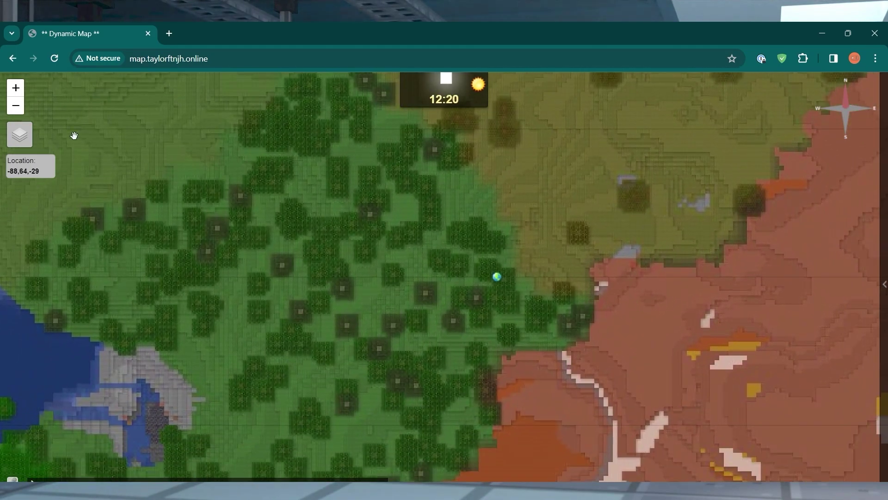
{"action": "scroll", "coordinate": [486, 317], "scroll_direction": "down", "scroll_amount": 2}
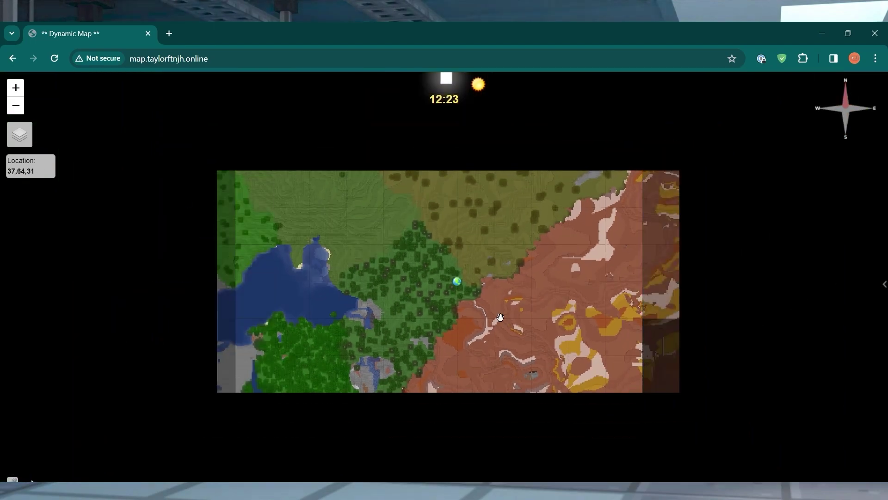
{"action": "mouse_move", "coordinate": [635, 420]}
{"action": "left_mouse_down"}
{"action": "mouse_move", "coordinate": [608, 393]}
{"action": "mouse_move", "coordinate": [516, 343]}
{"action": "mouse_move", "coordinate": [461, 351]}
{"action": "left_mouse_up"}
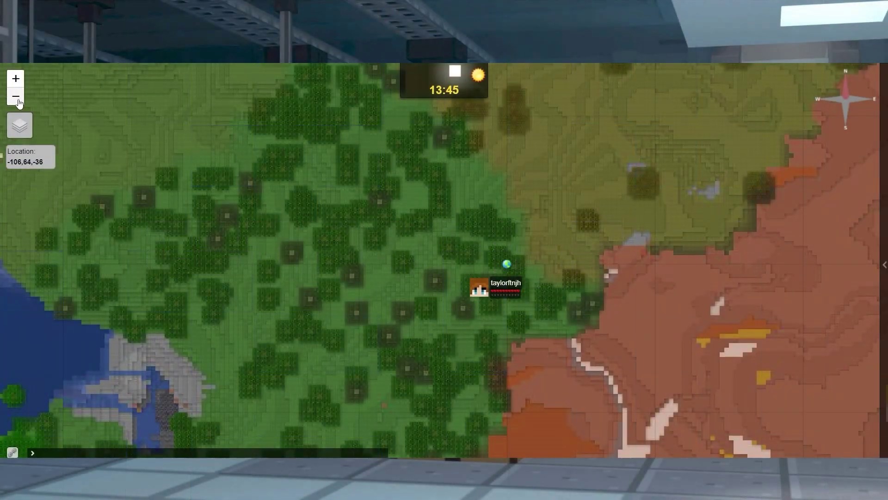
{"action": "left_click", "coordinate": [17, 98]}
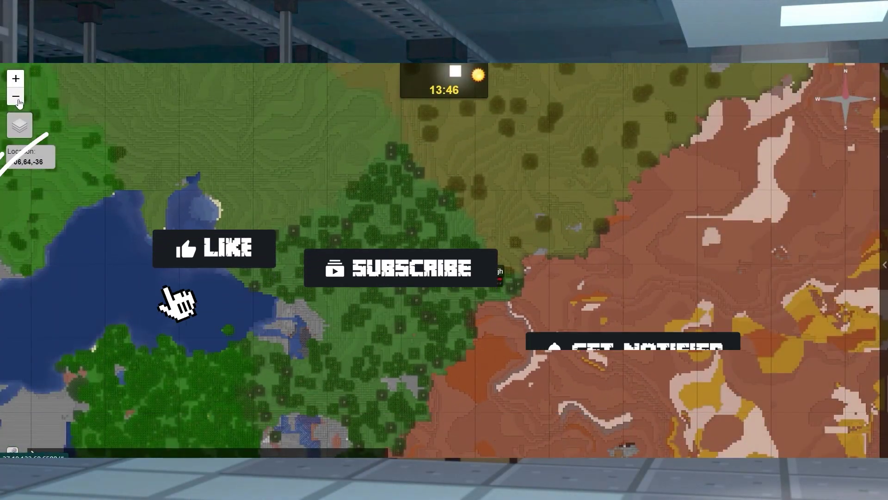
{"action": "left_click", "coordinate": [17, 98]}
{"action": "mouse_move", "coordinate": [574, 285]}
{"action": "left_mouse_down"}
{"action": "mouse_move", "coordinate": [518, 202]}
{"action": "mouse_move", "coordinate": [528, 212]}
{"action": "mouse_move", "coordinate": [511, 259]}
{"action": "mouse_move", "coordinate": [518, 304]}
{"action": "mouse_move", "coordinate": [605, 340]}
{"action": "left_mouse_up"}
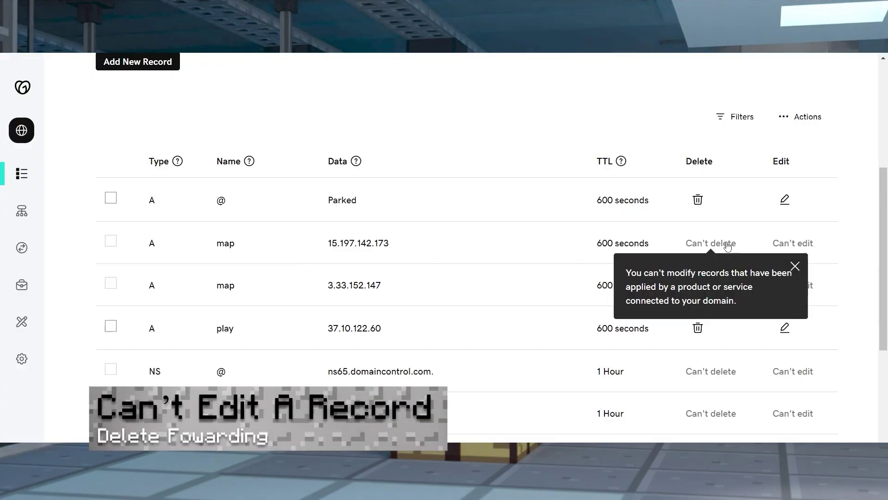
Delete the map subdomain's forwarding in GoDaddy so that its locked A records can be changed.
{"action": "mouse_move", "coordinate": [810, 251]}
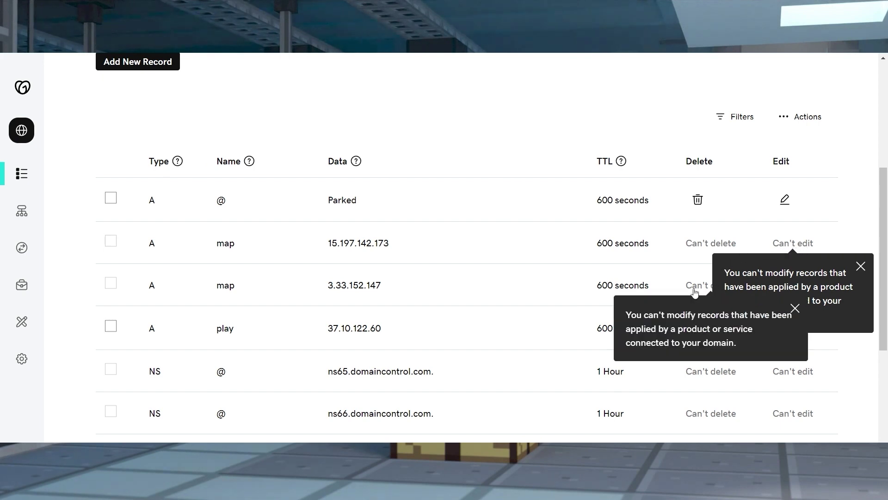
{"action": "mouse_move", "coordinate": [750, 250]}
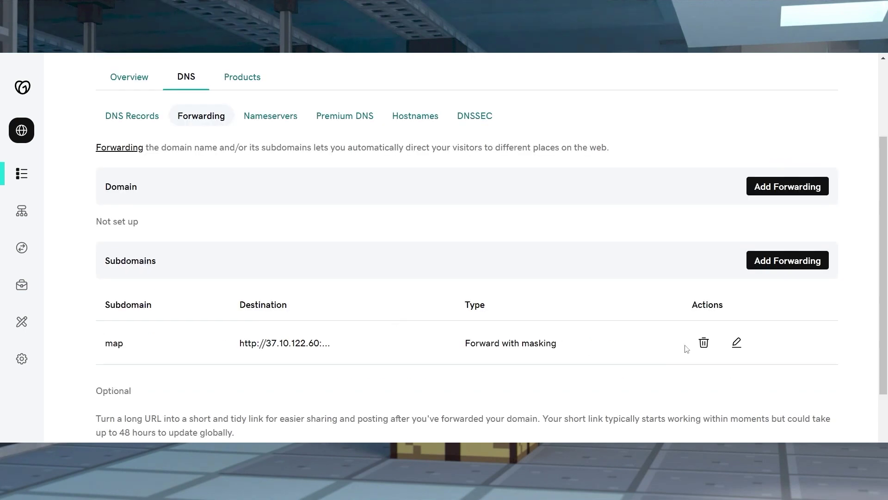
{"action": "left_click", "coordinate": [703, 345]}
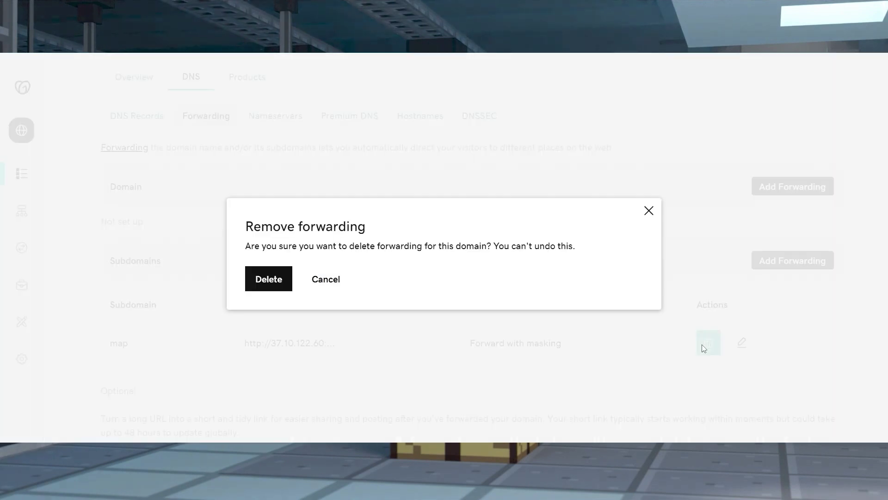
{"action": "left_click", "coordinate": [274, 282]}
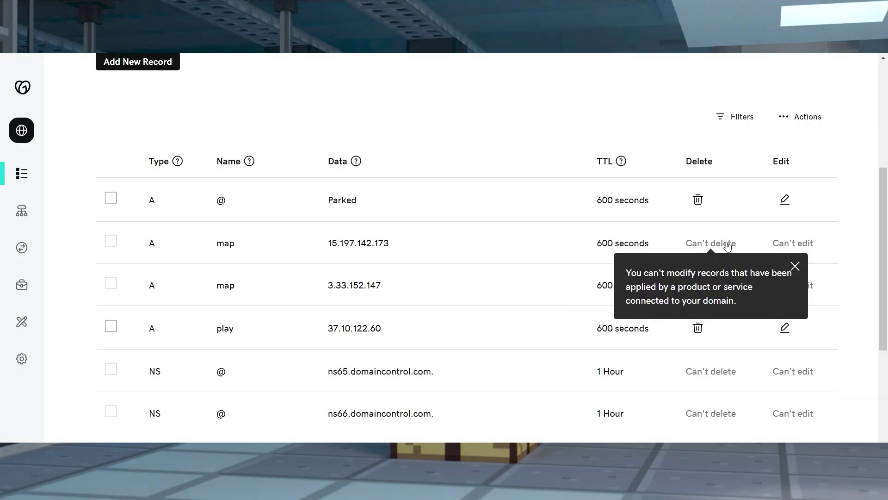
{"action": "mouse_move", "coordinate": [810, 251]}
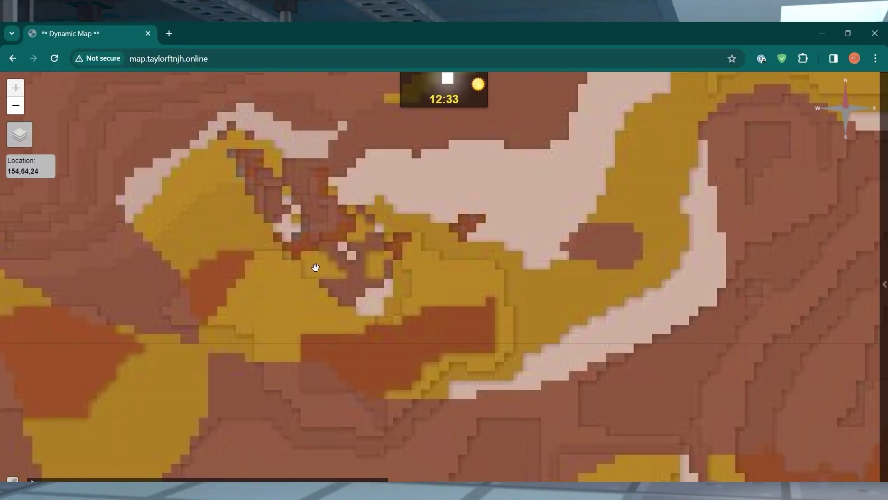
Examine the badlands terrain on the Dynamic Map and the forest and water south of spawn.
{"action": "scroll", "coordinate": [317, 264], "scroll_direction": "up", "scroll_amount": 3}
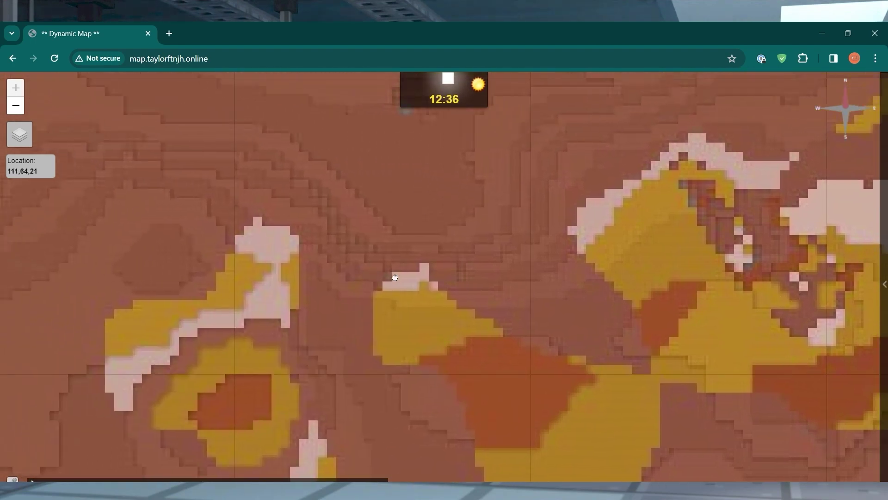
{"action": "left_click_drag", "start_coordinate": [395, 278], "coordinate": [484, 284]}
{"action": "left_click", "coordinate": [20, 111]}
{"action": "left_click", "coordinate": [20, 112]}
{"action": "left_click", "coordinate": [20, 111]}
{"action": "left_click_drag", "start_coordinate": [274, 187], "coordinate": [527, 74]}
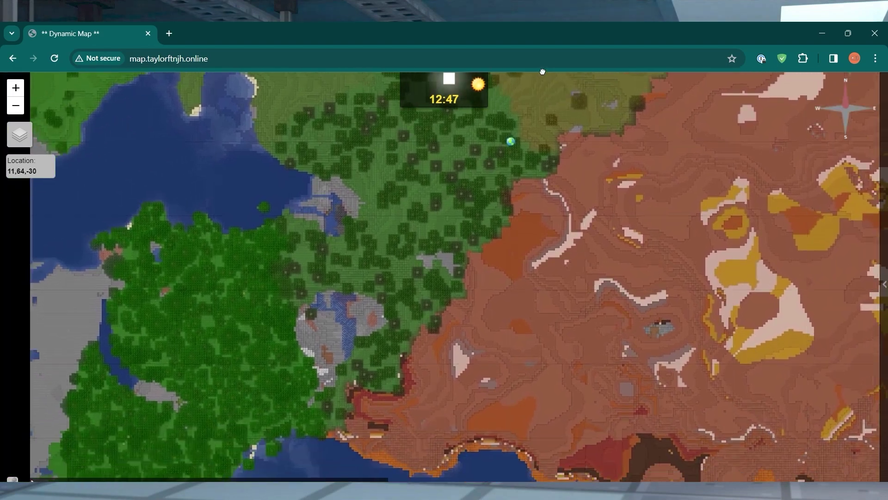
{"action": "left_click_drag", "start_coordinate": [611, 272], "coordinate": [572, 153]}
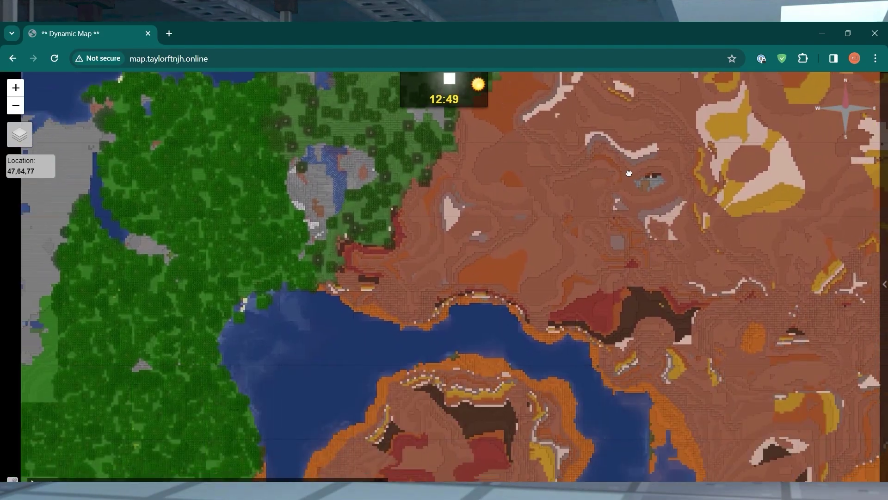